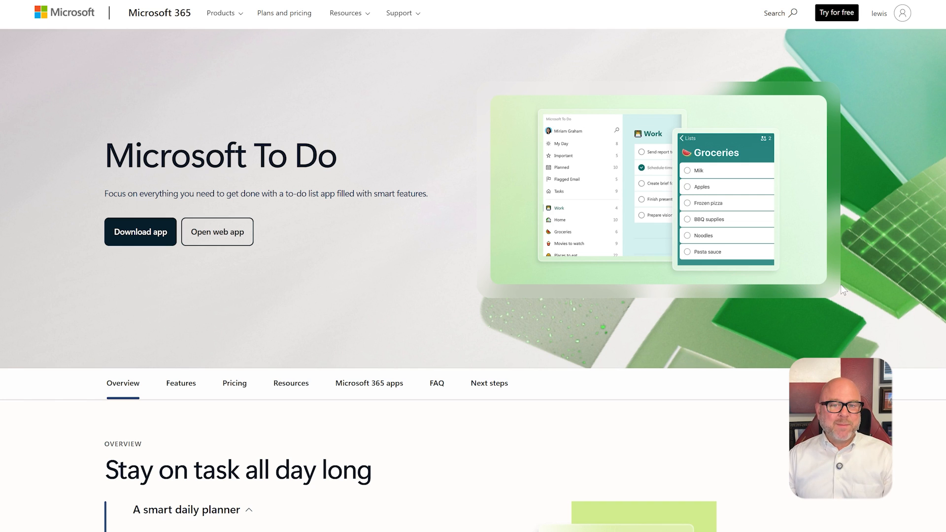
scroll(839, 285, "down", 5)
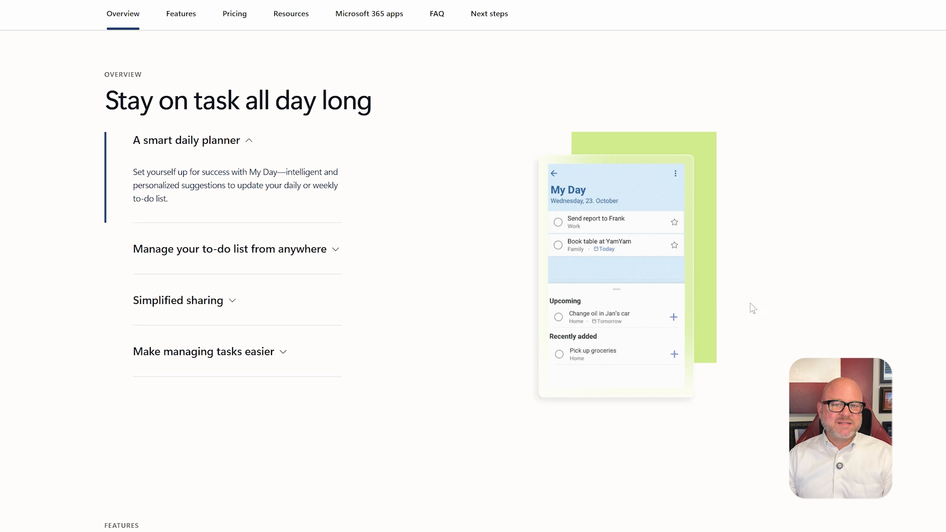
Expand 'Manage your to-do list from anywhere' and 'Make managing tasks easier' in the To Do overview.
left_click(218, 249)
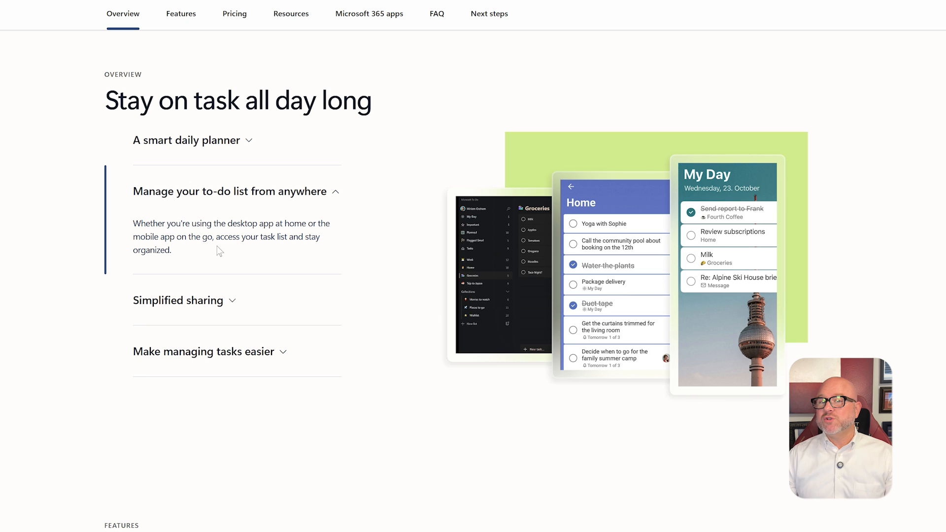
left_click(223, 358)
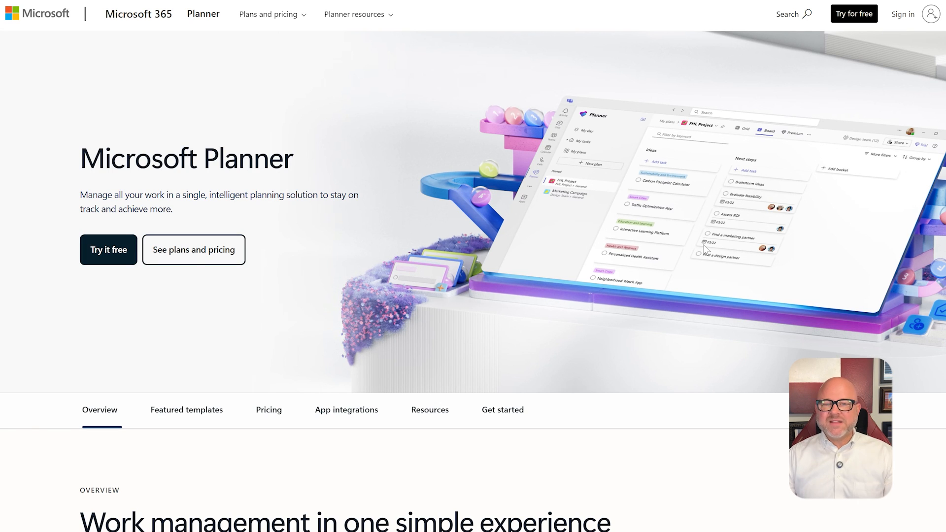
scroll(703, 244, "down", 6)
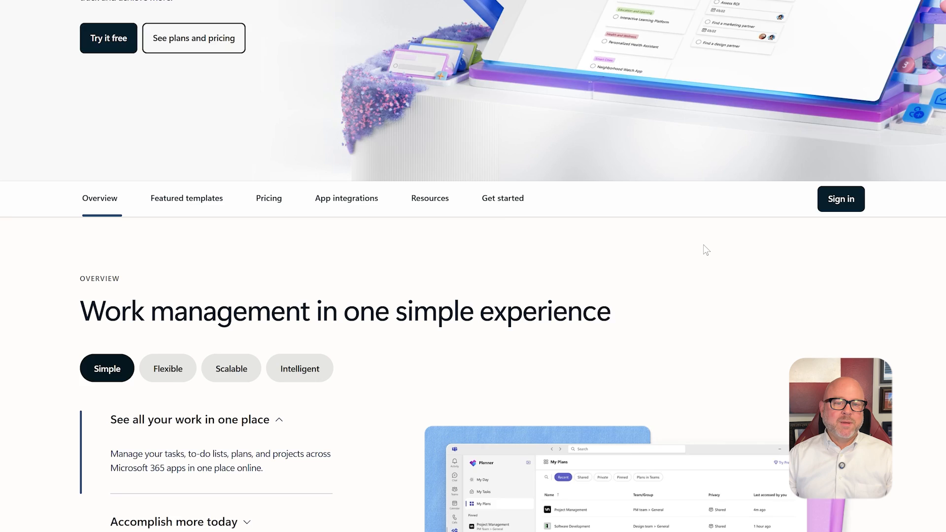
scroll(703, 245, "down", 1)
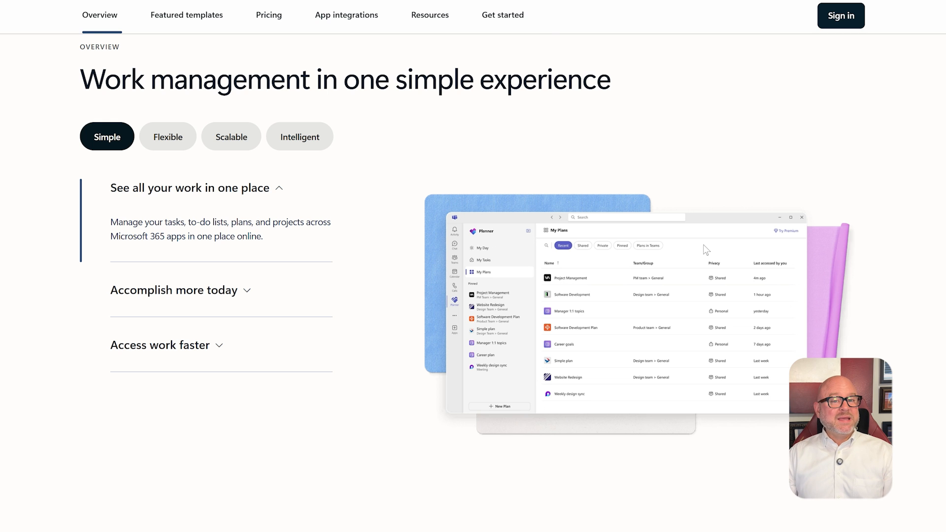
scroll(703, 244, "up", 10)
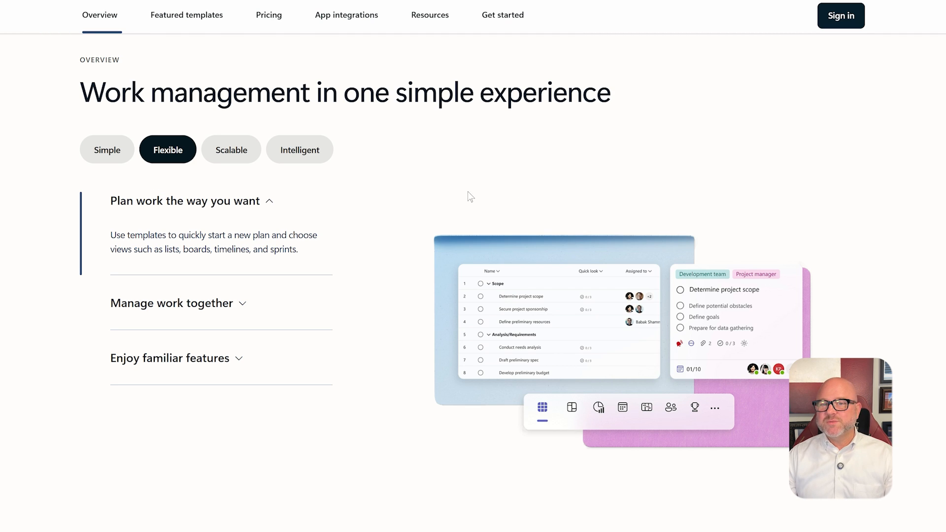
Switch the Planner overview back to the Simple features showing the My Plans list.
left_click(98, 151)
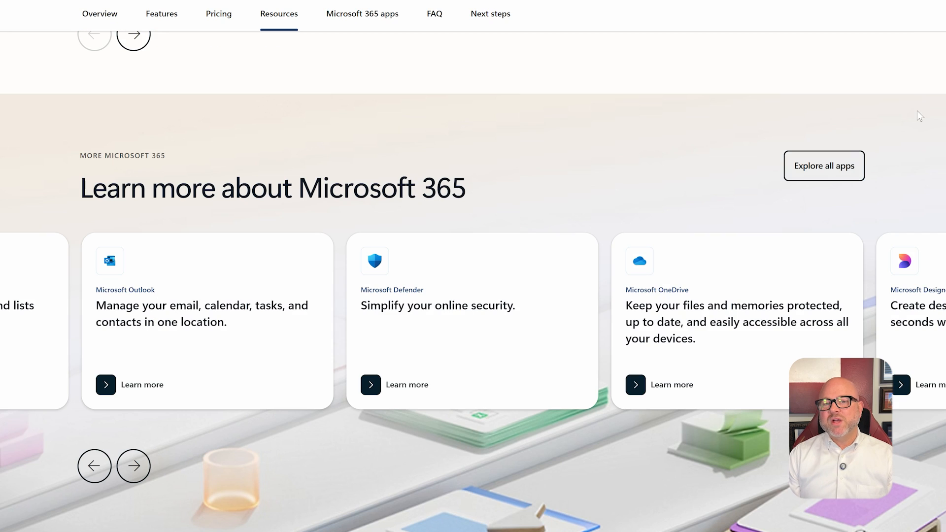
scroll(915, 110, "down", 1)
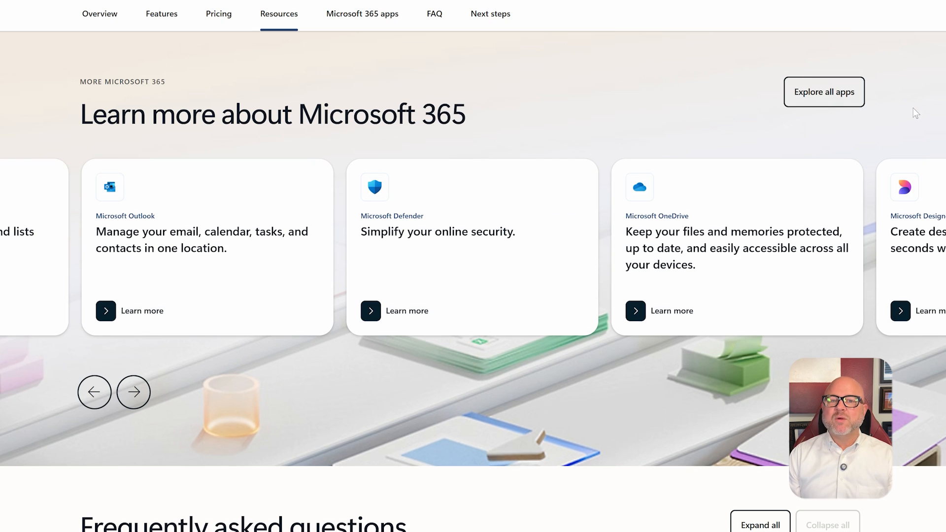